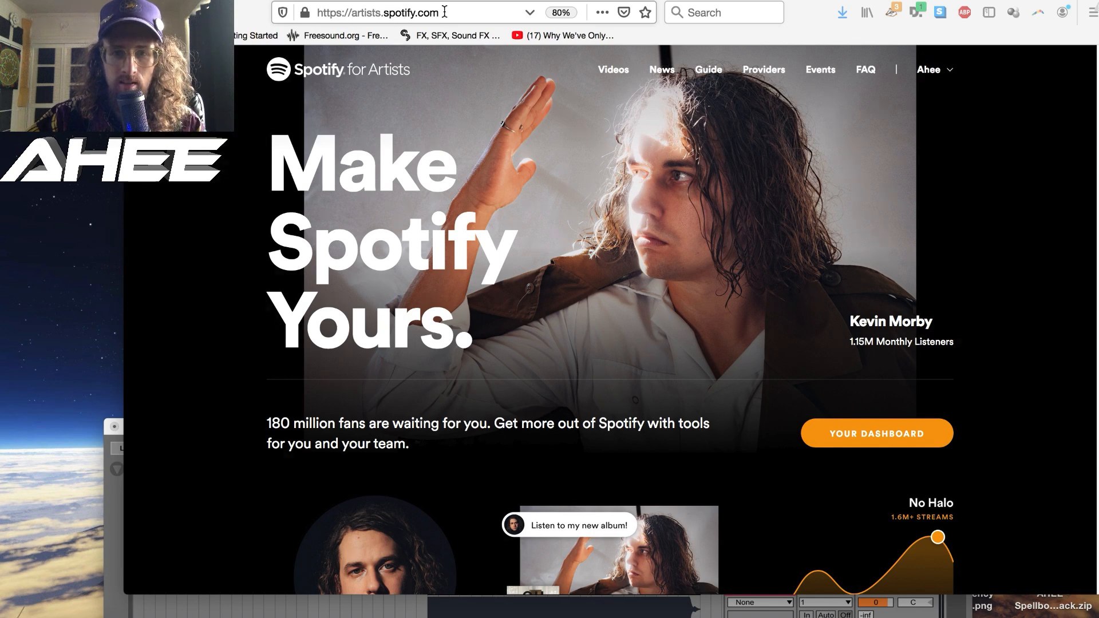
- Open the artist's dashboard and show the upcoming releases in the music section
left_click(939, 77)
left_click(923, 114)
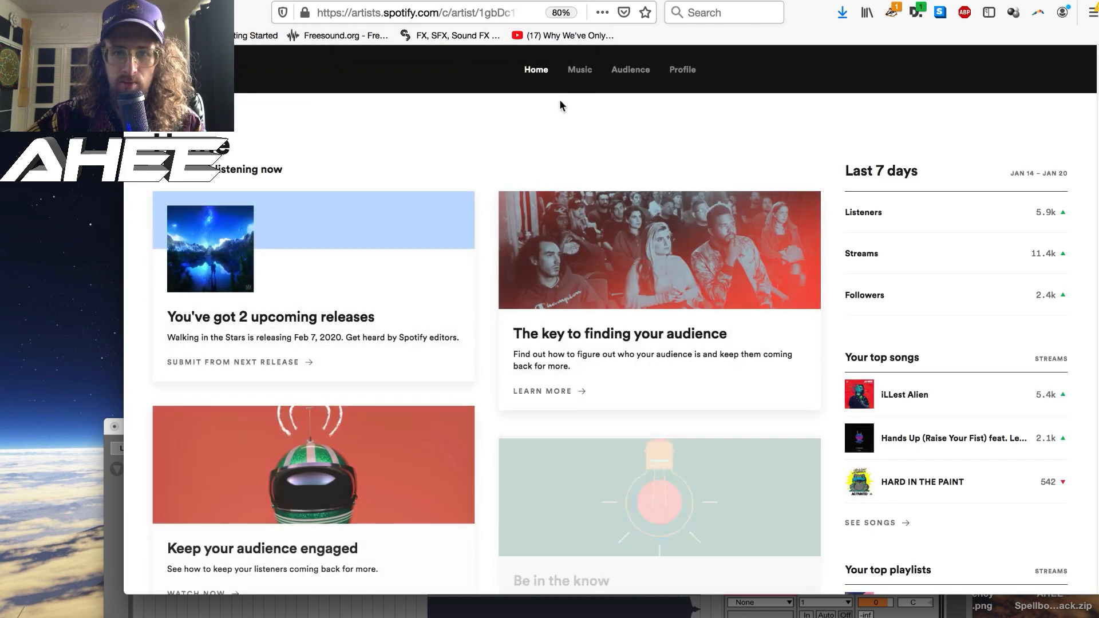
left_click(580, 72)
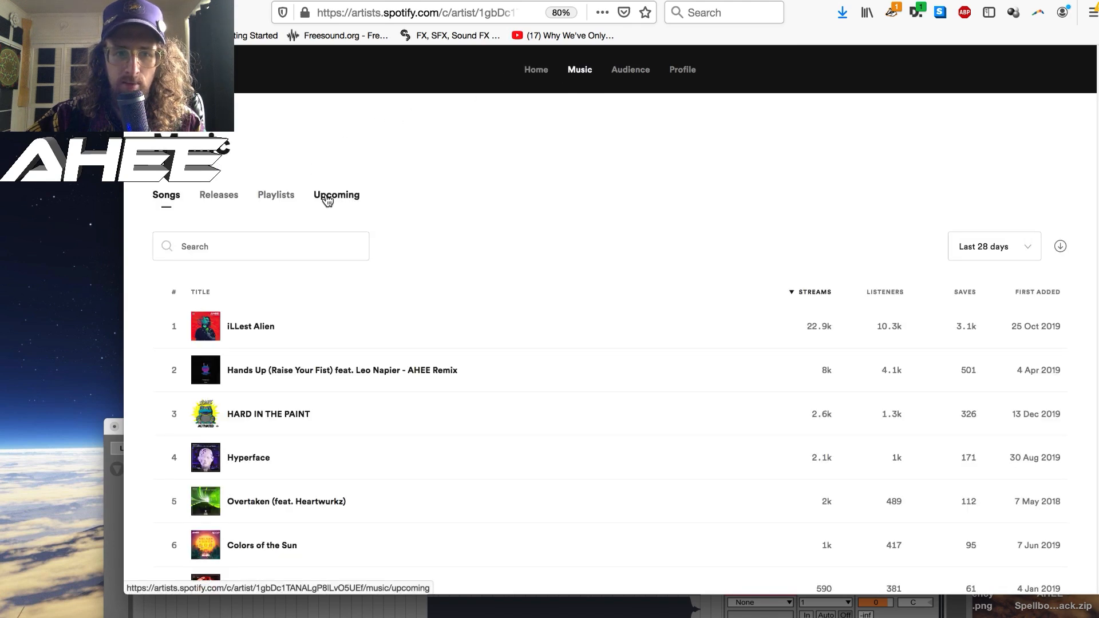
left_click(327, 197)
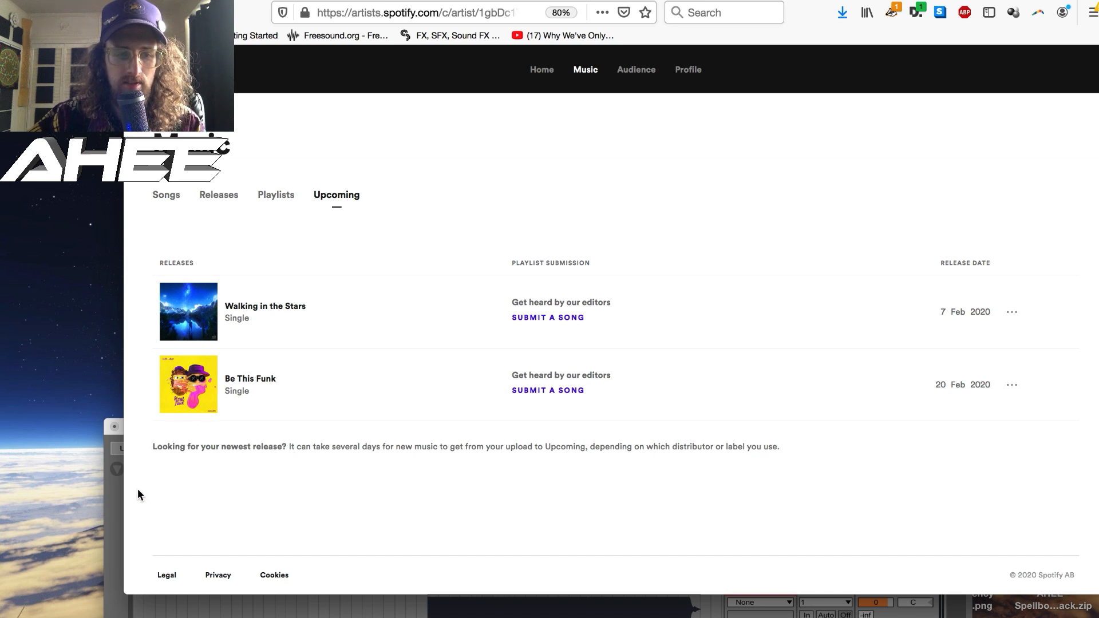
- Switch to Ableton Live, play the Walking In The Stars audio clip from bar 139 and return to the browser
left_click(111, 501)
left_click(527, 594)
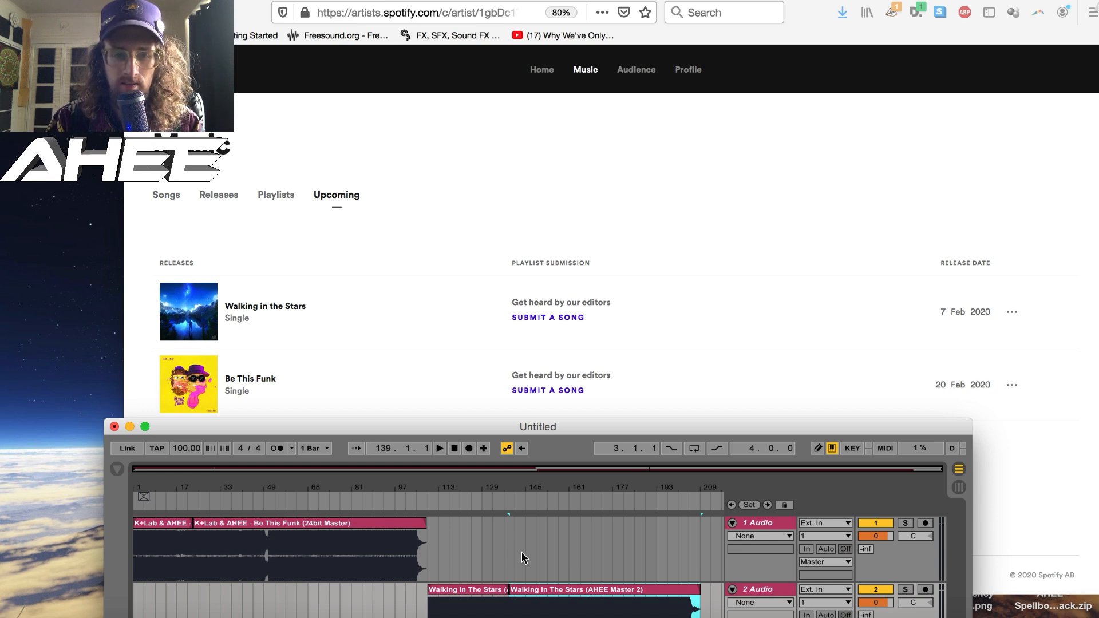
key("space")
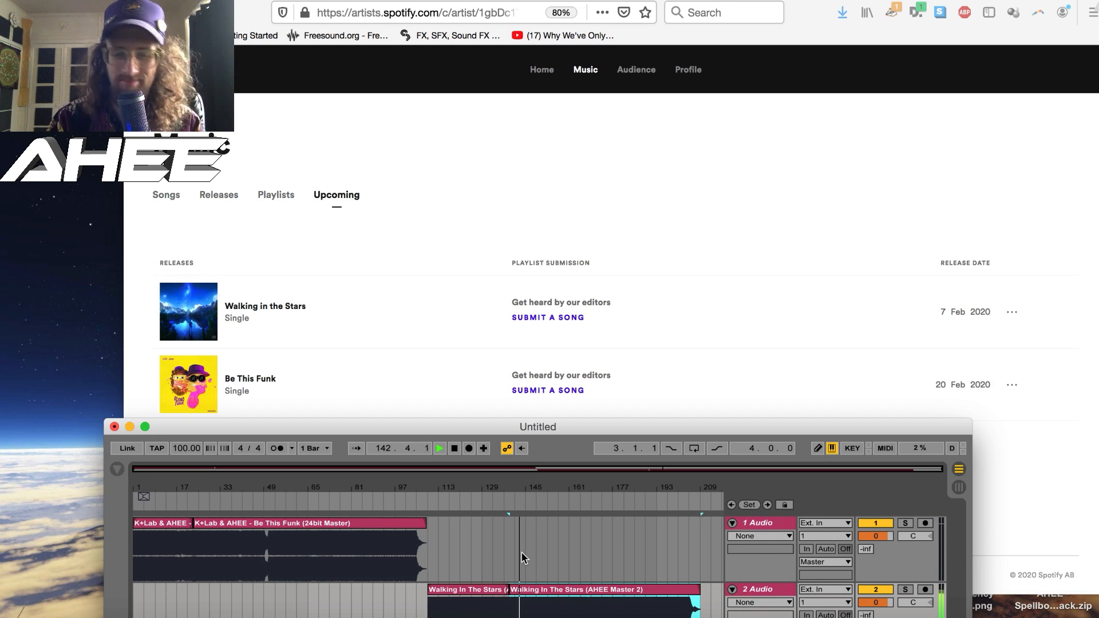
left_click(414, 213)
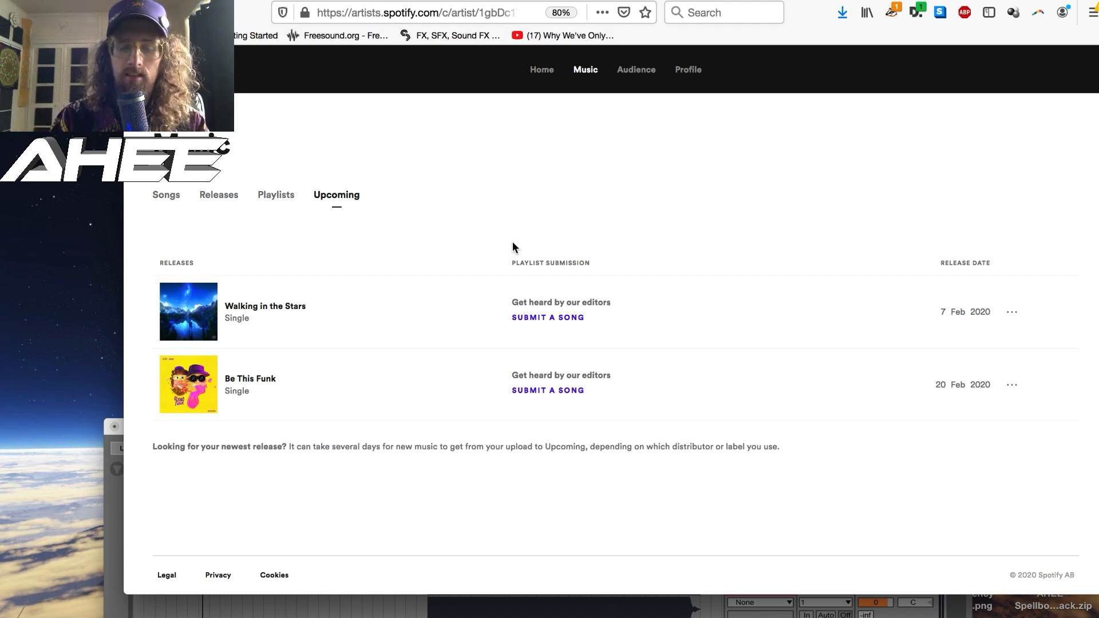
- Start the playlist submission for Walking in the Stars with main genre Dance/Electronic and subgenres House and Downtempo
left_click(536, 319)
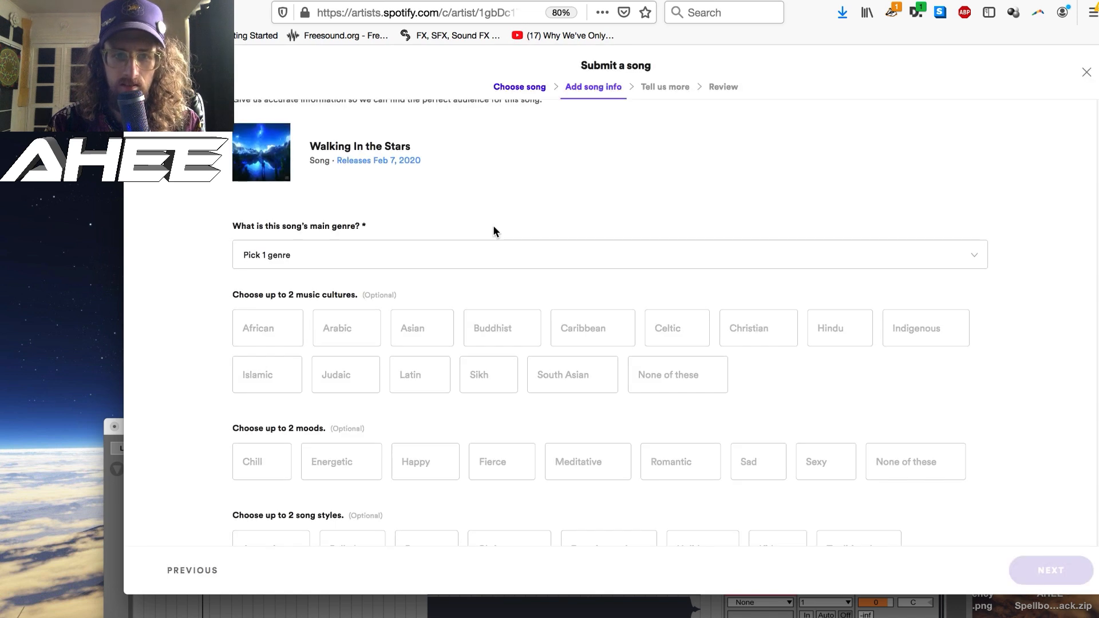
left_click(409, 256)
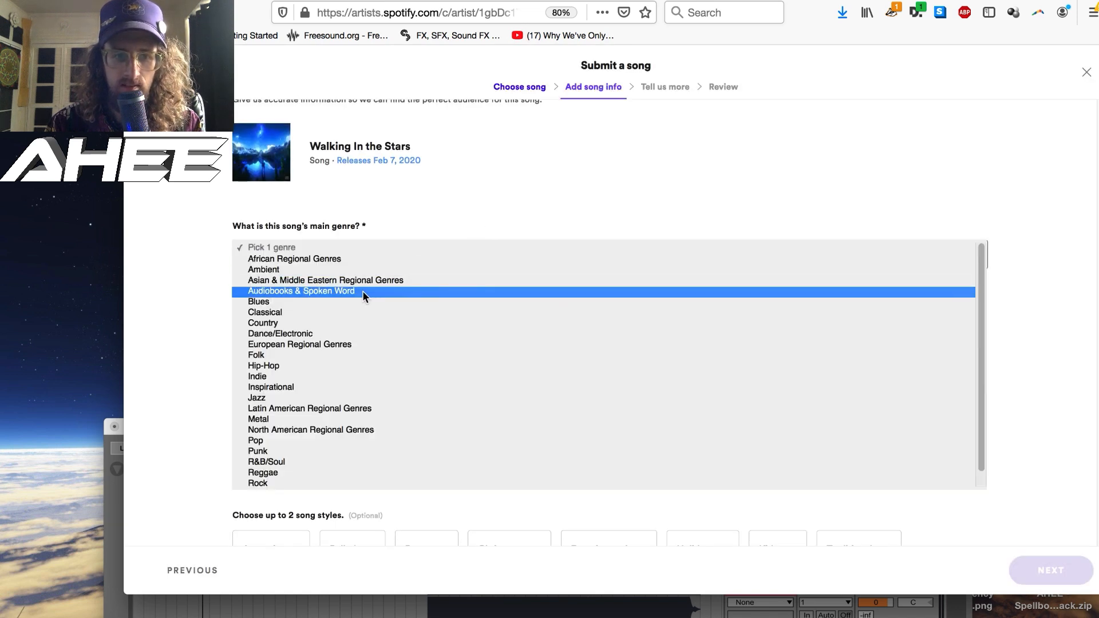
left_click(366, 333)
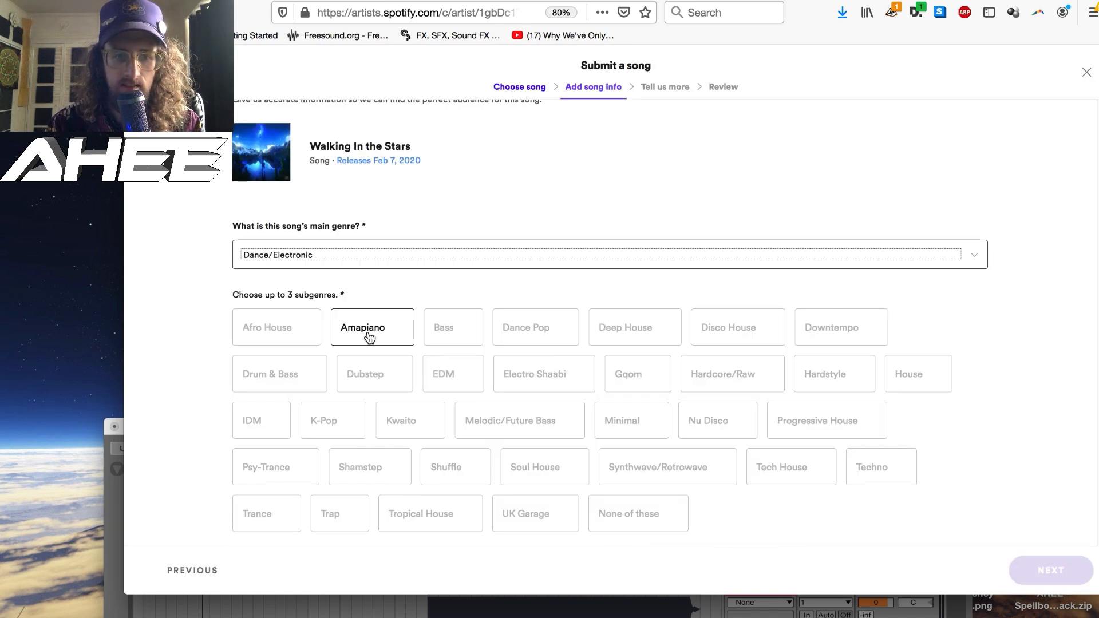
scroll(369, 338, "down", 2)
left_click(907, 318)
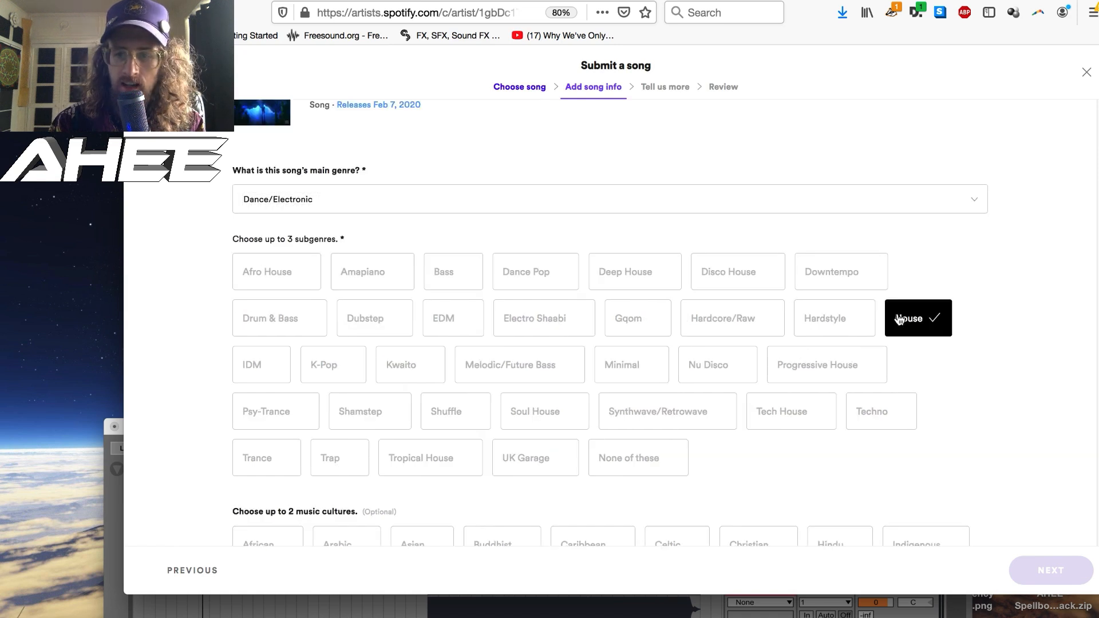
left_click(832, 278)
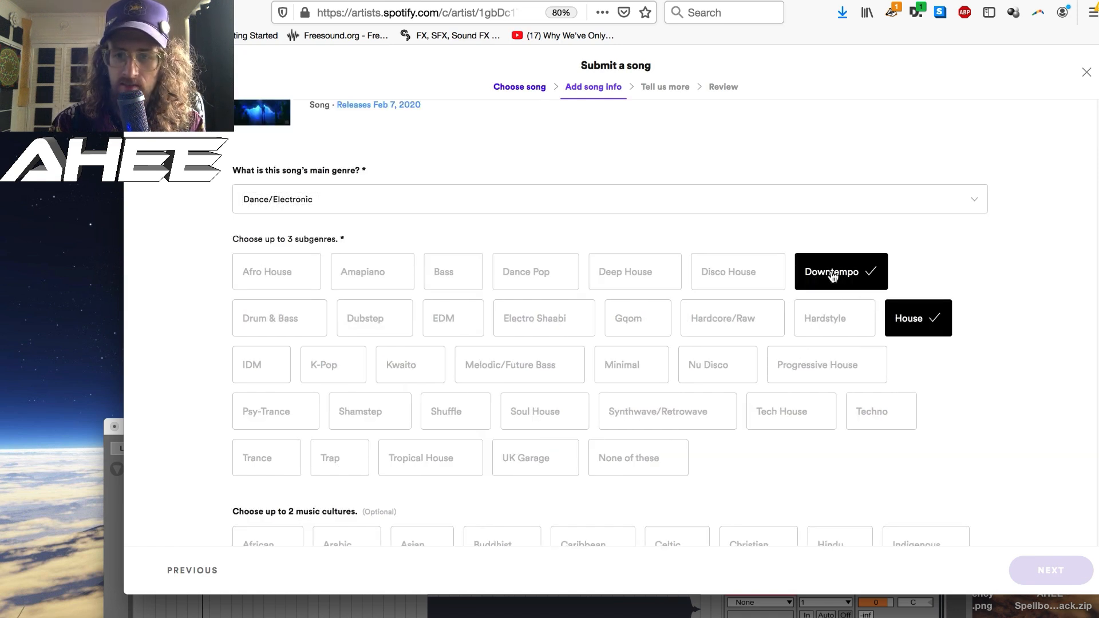
- Choose Indigenous as the song's music culture and Sad and Sexy as its moods
scroll(319, 343, "down", 7)
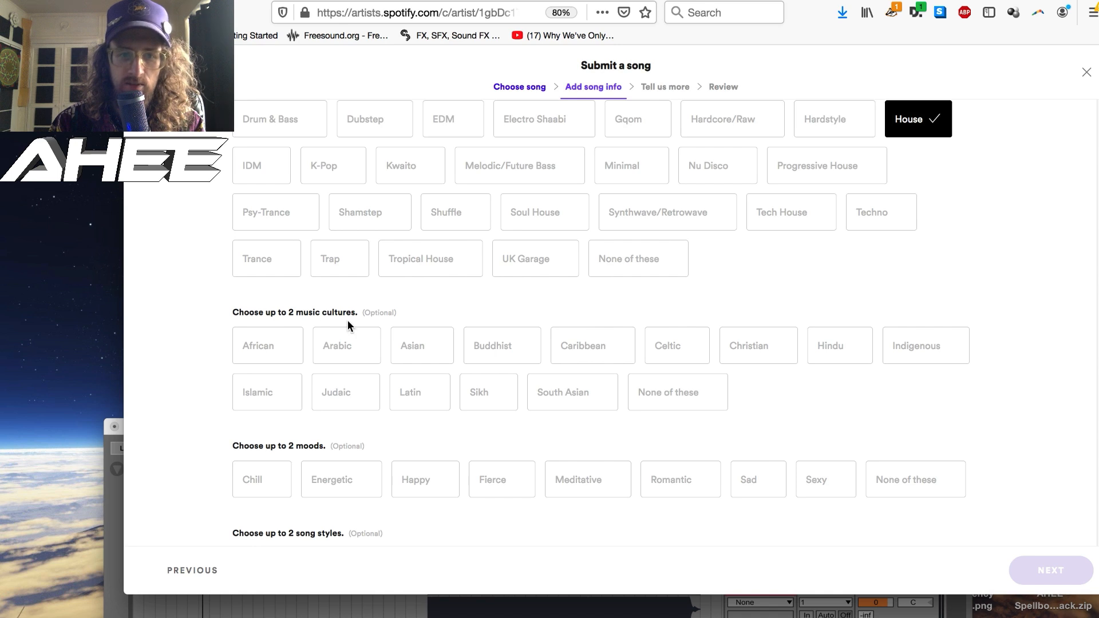
scroll(348, 323, "down", 1)
scroll(917, 341, "up", 1)
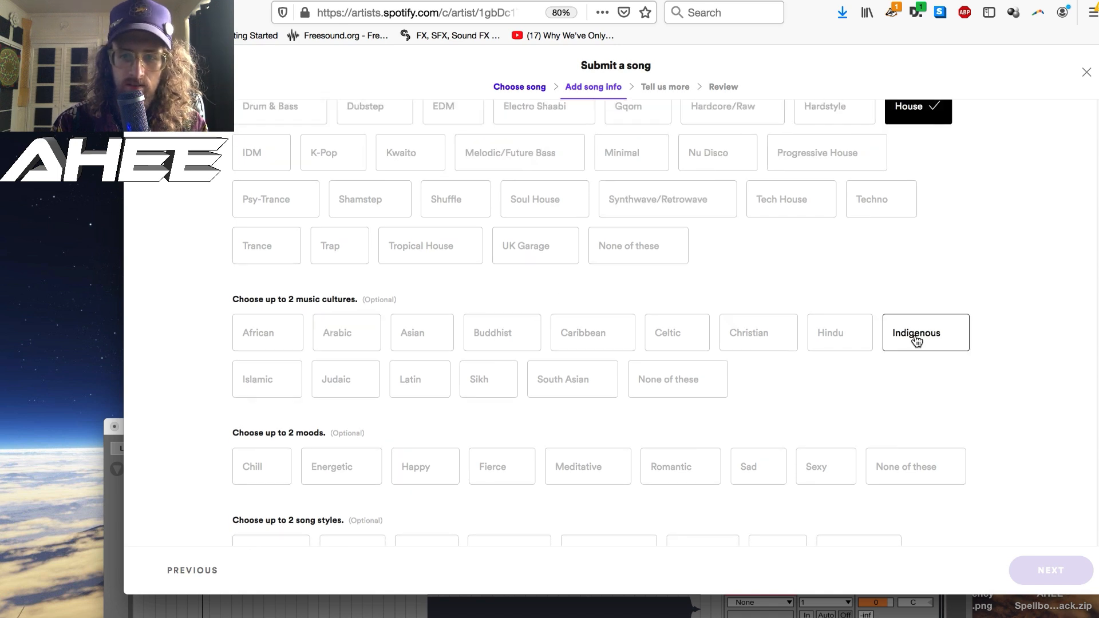
left_click(917, 341)
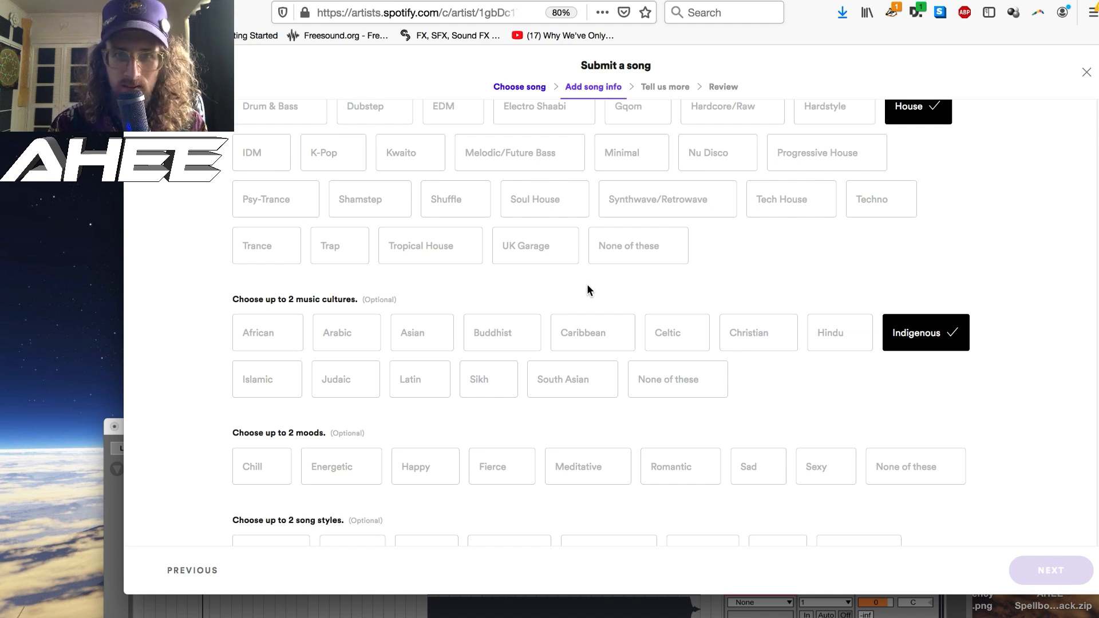
scroll(587, 290, "down", 3)
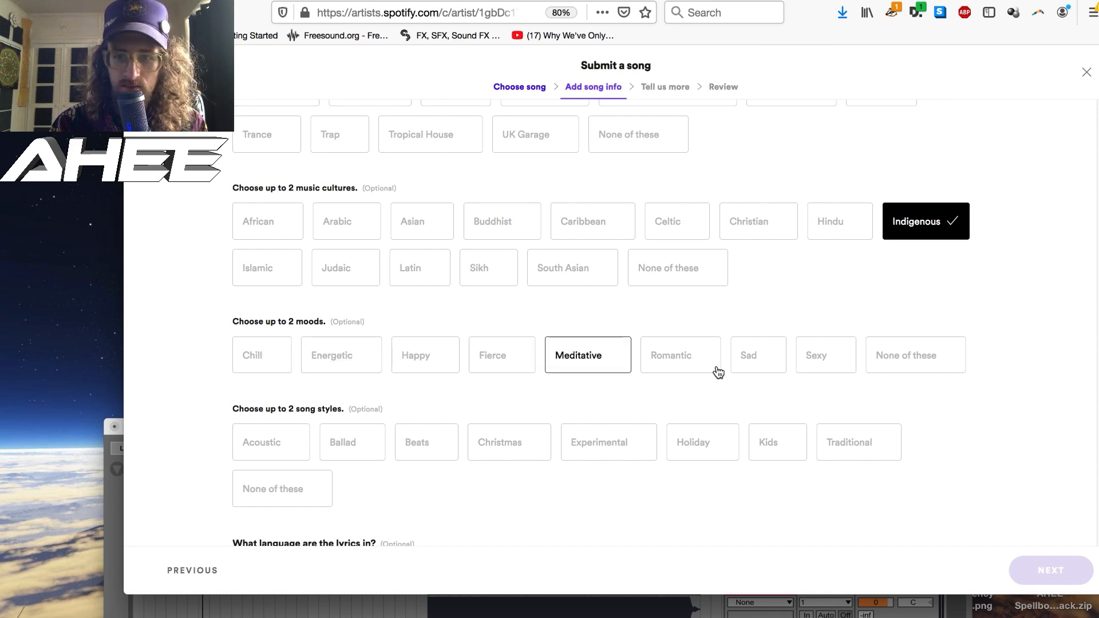
left_click(758, 362)
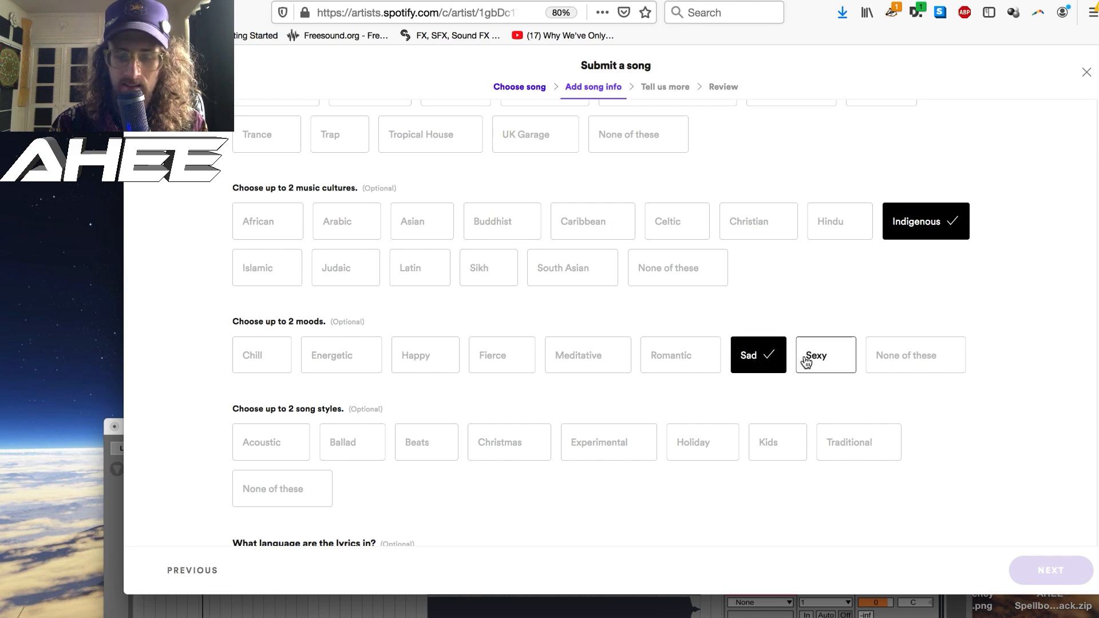
left_click(807, 361)
- Set the song style to None of these and add English as the lyrics language
scroll(628, 370, "down", 2)
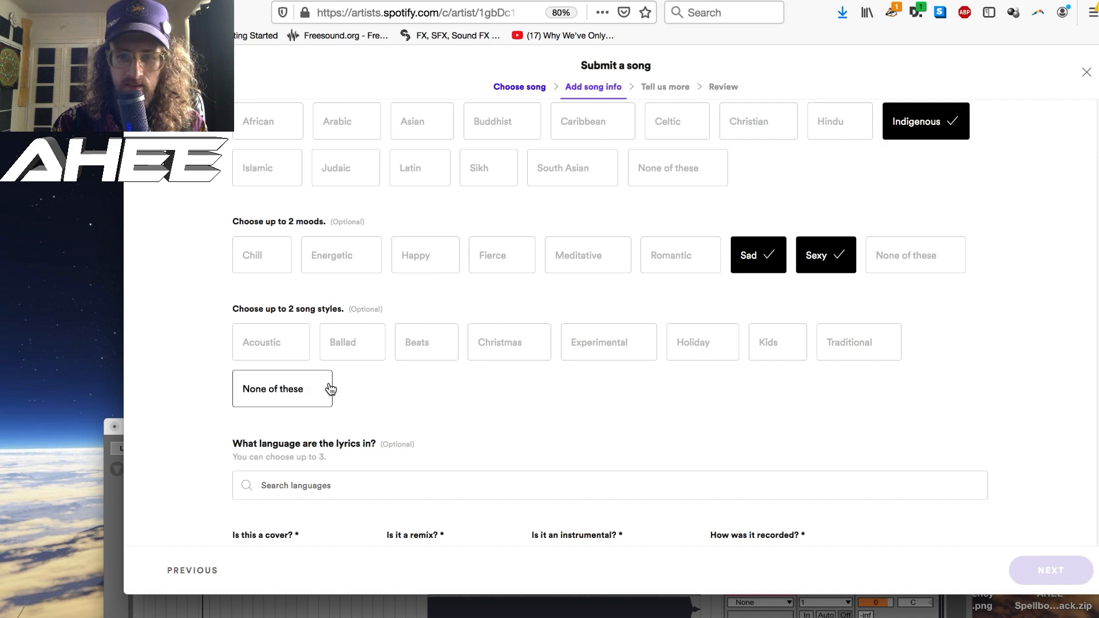
left_click(293, 390)
scroll(191, 378, "down", 3)
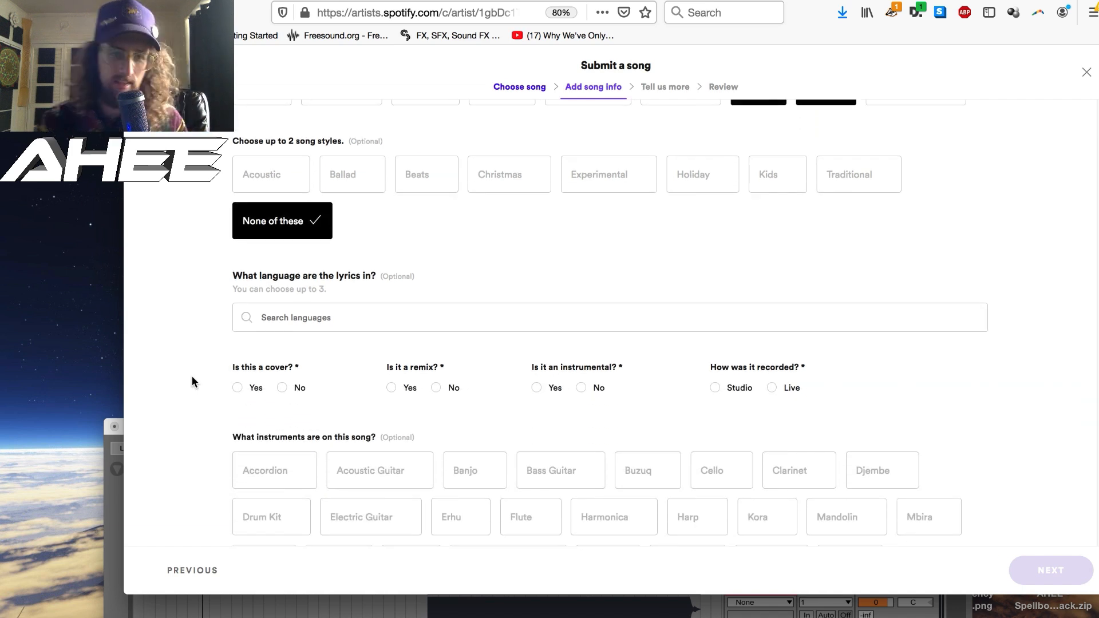
left_click(281, 317)
type("eng")
left_click(266, 366)
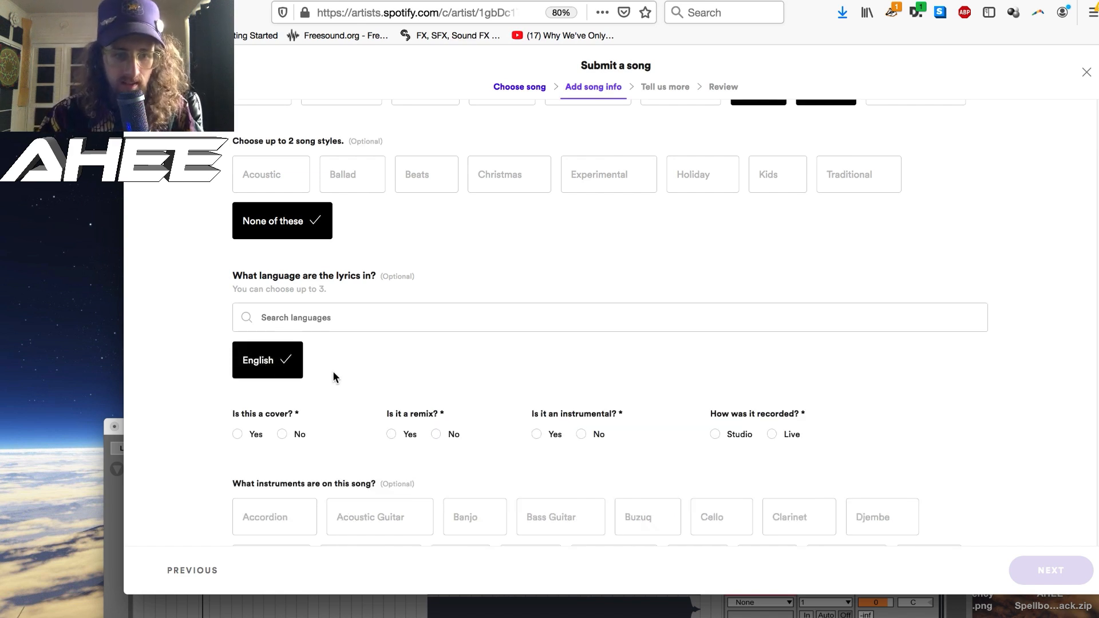
- Mark the song as not a cover, not a remix and not an instrumental, recorded in the studio
scroll(338, 372, "down", 1)
left_click(281, 391)
left_click(435, 392)
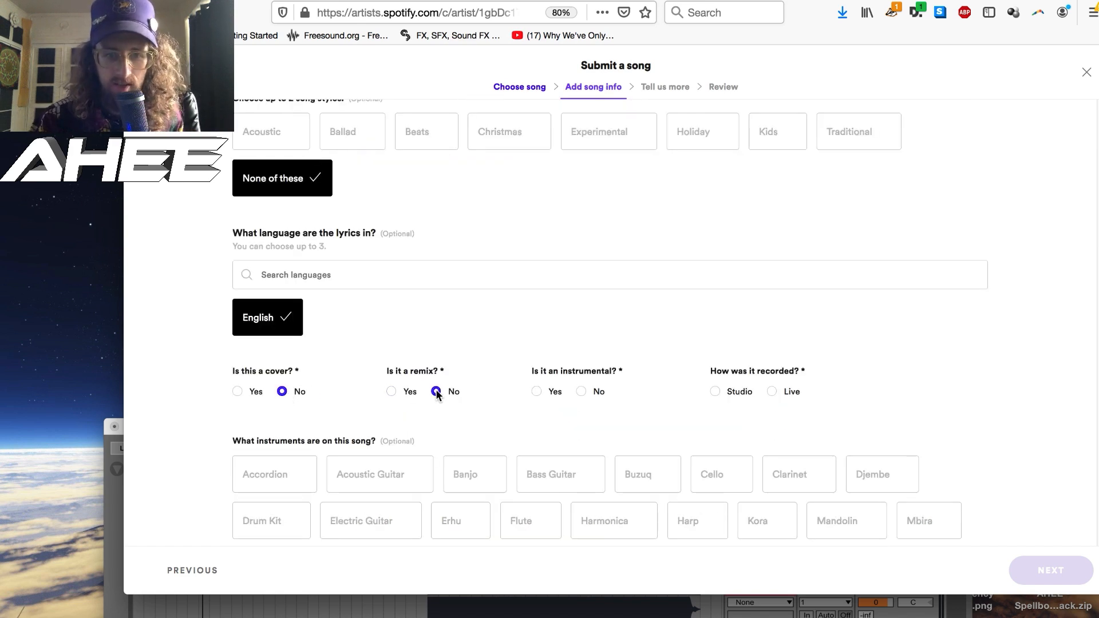
left_click(581, 391)
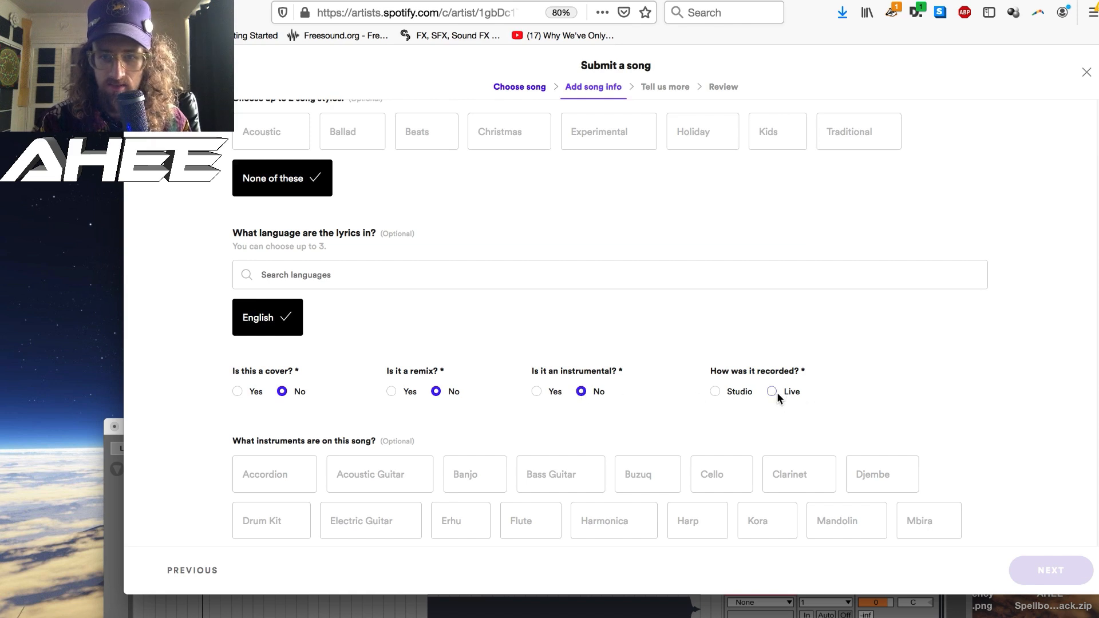
left_click(715, 391)
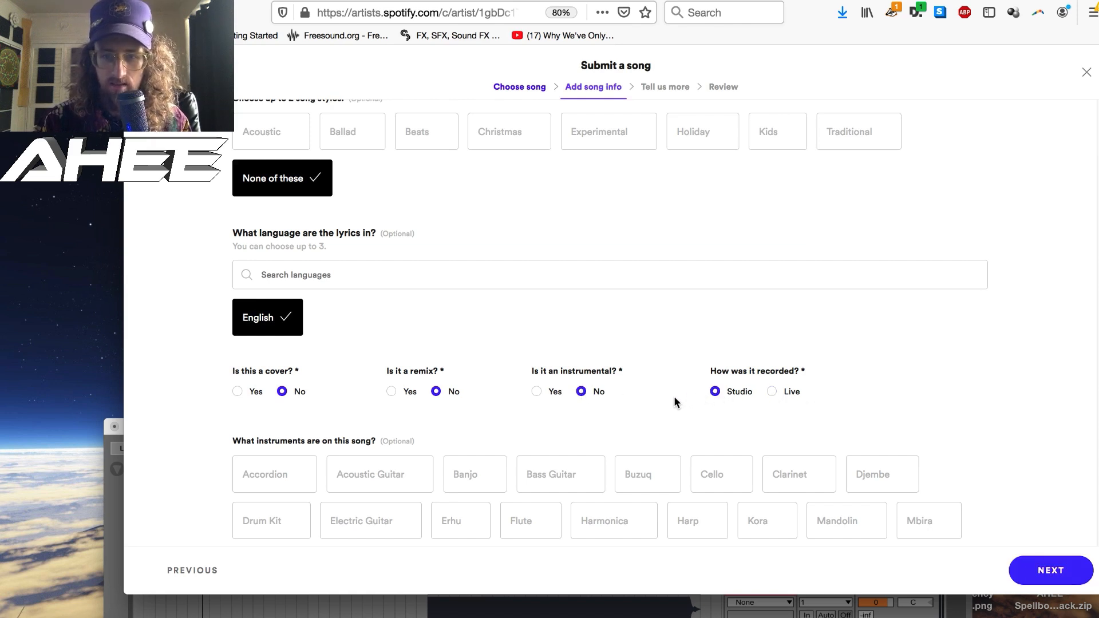
- Select Harp, Synthesizer and Tabla as the song's instruments and continue to the artist information
scroll(674, 396, "down", 5)
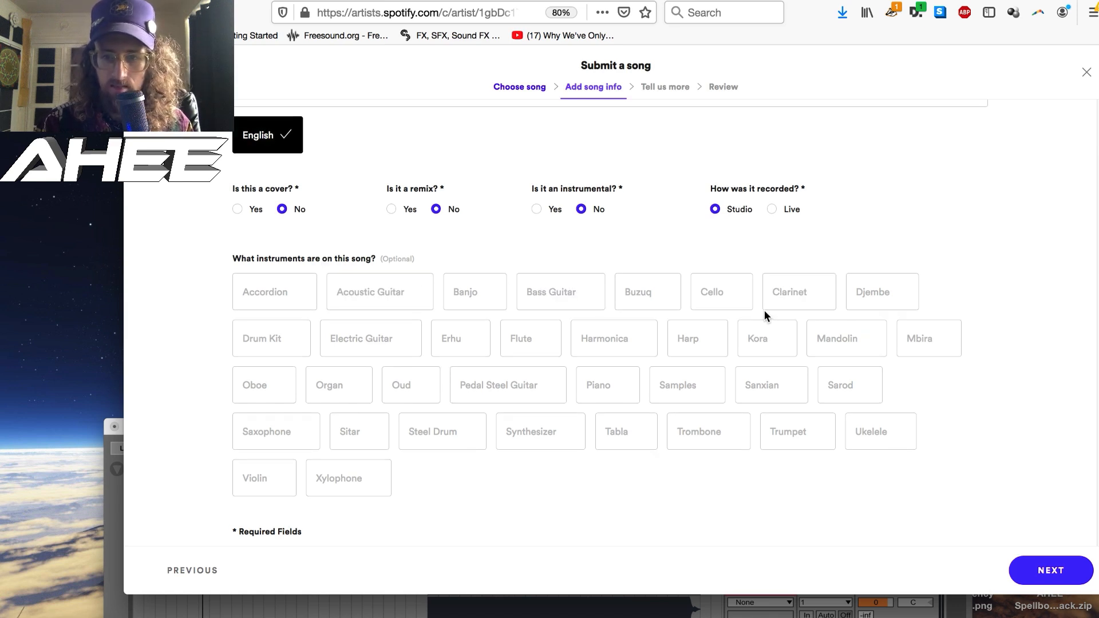
left_click(706, 344)
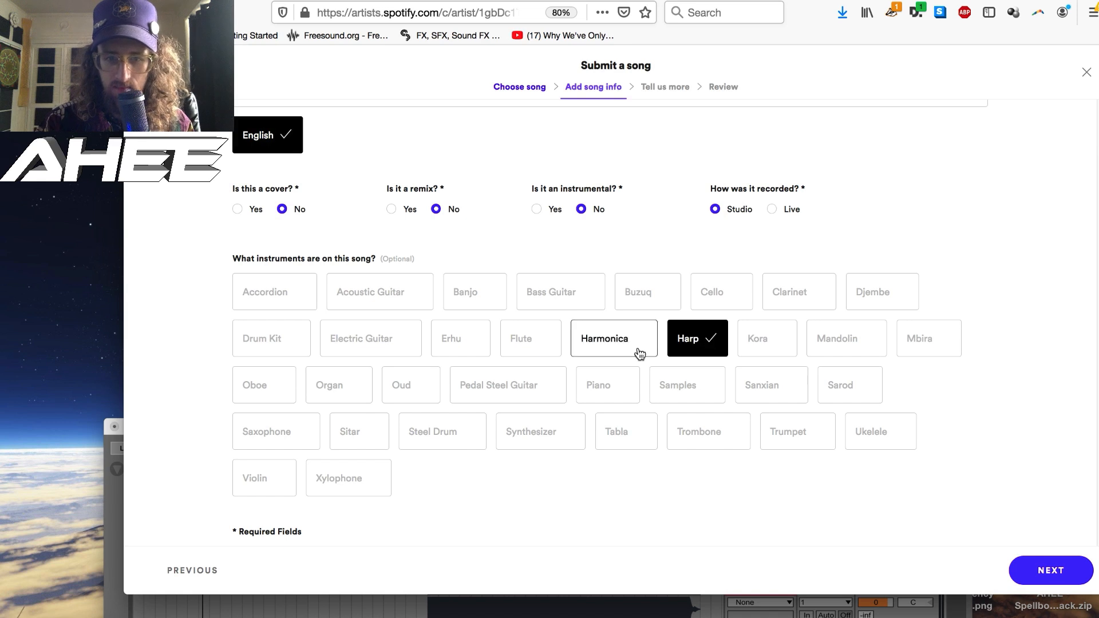
left_click(541, 436)
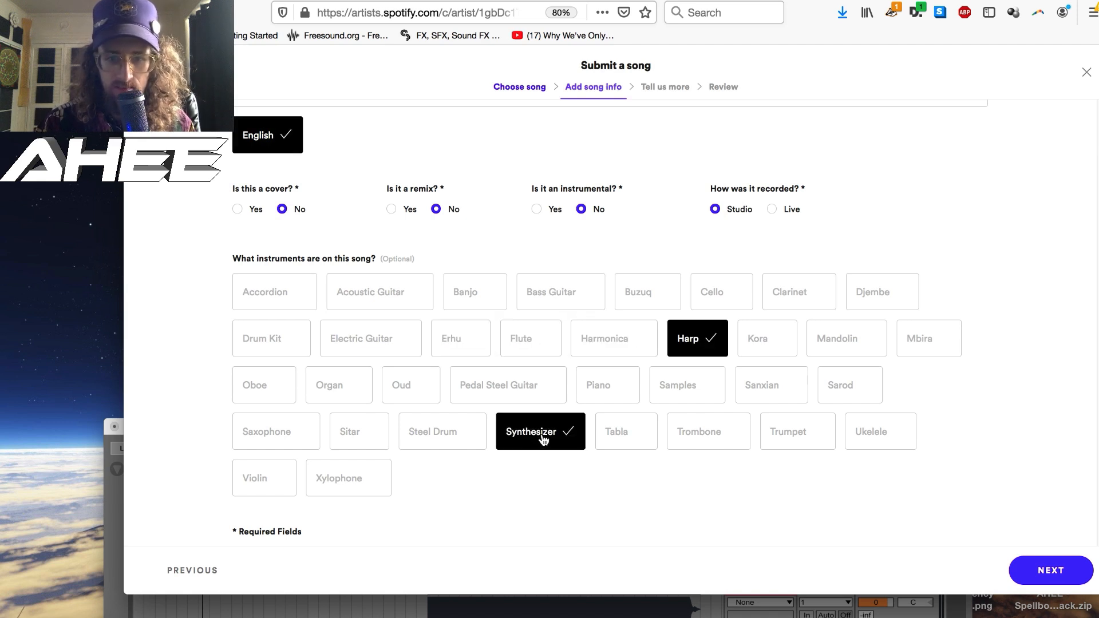
left_click(631, 442)
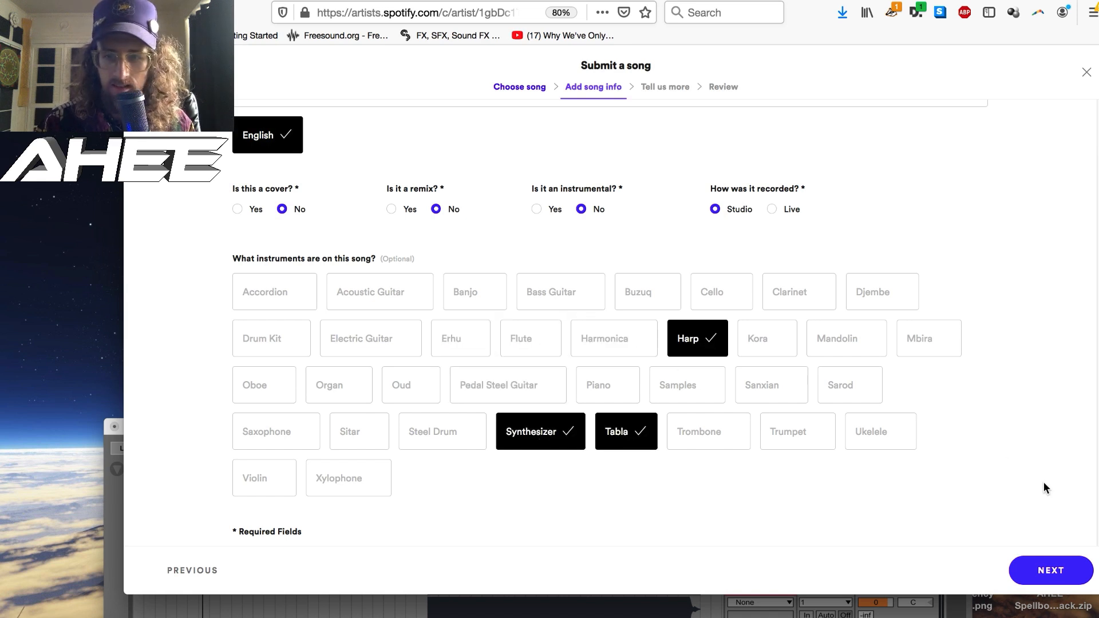
left_click(1031, 571)
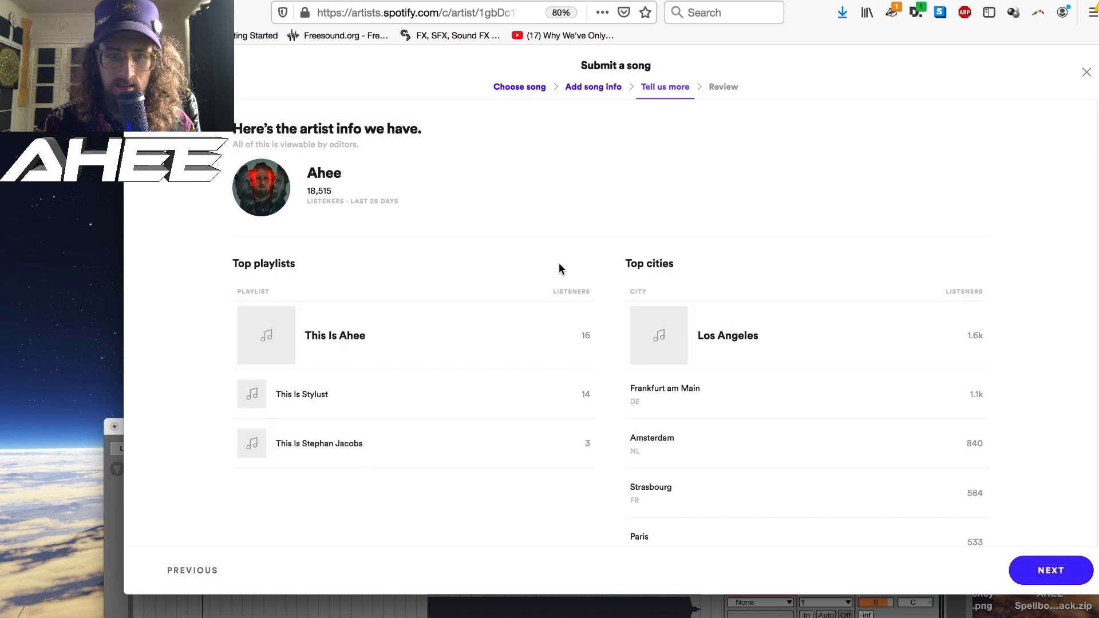
- Paste the song's Ancient Aztecs story as its description, trim it to the 500-character limit and continue to the review
scroll(631, 166, "down", 5)
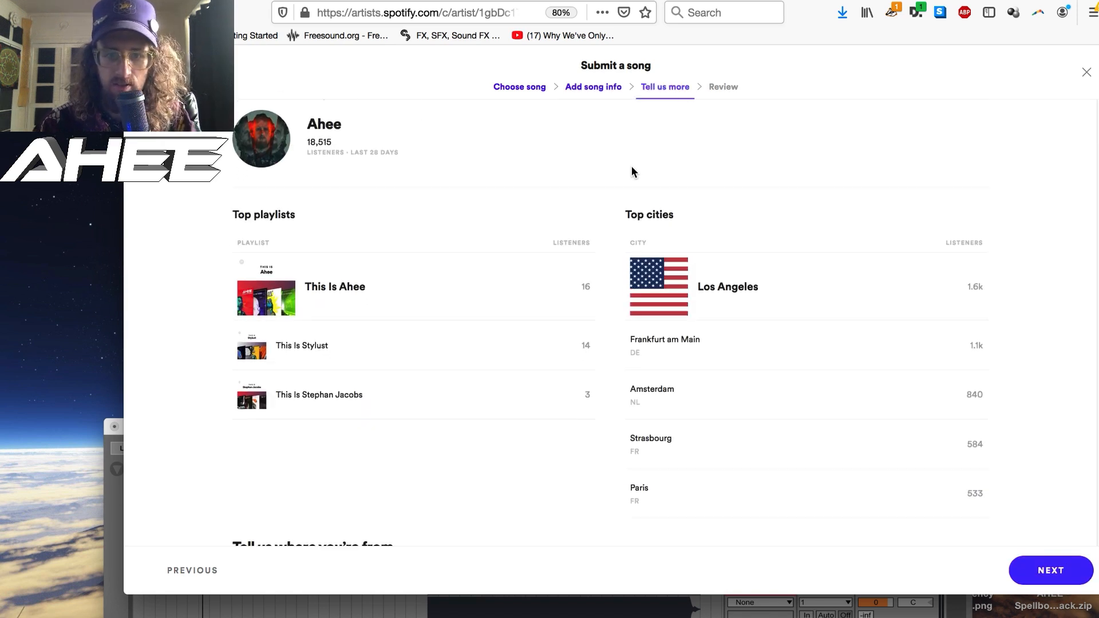
scroll(632, 172, "down", 1)
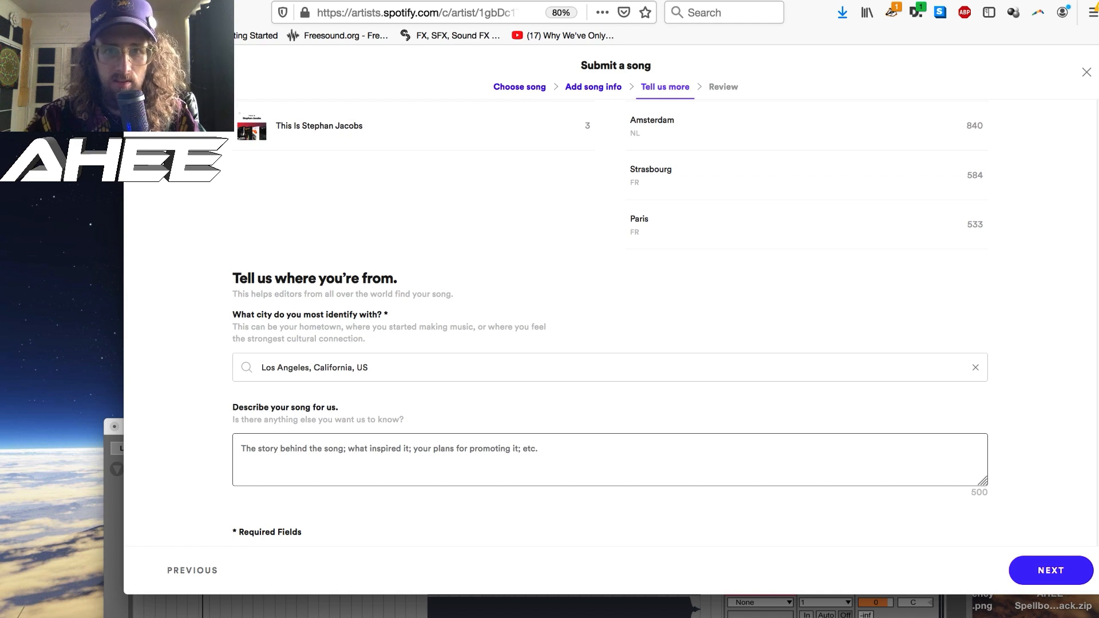
key("super+v")
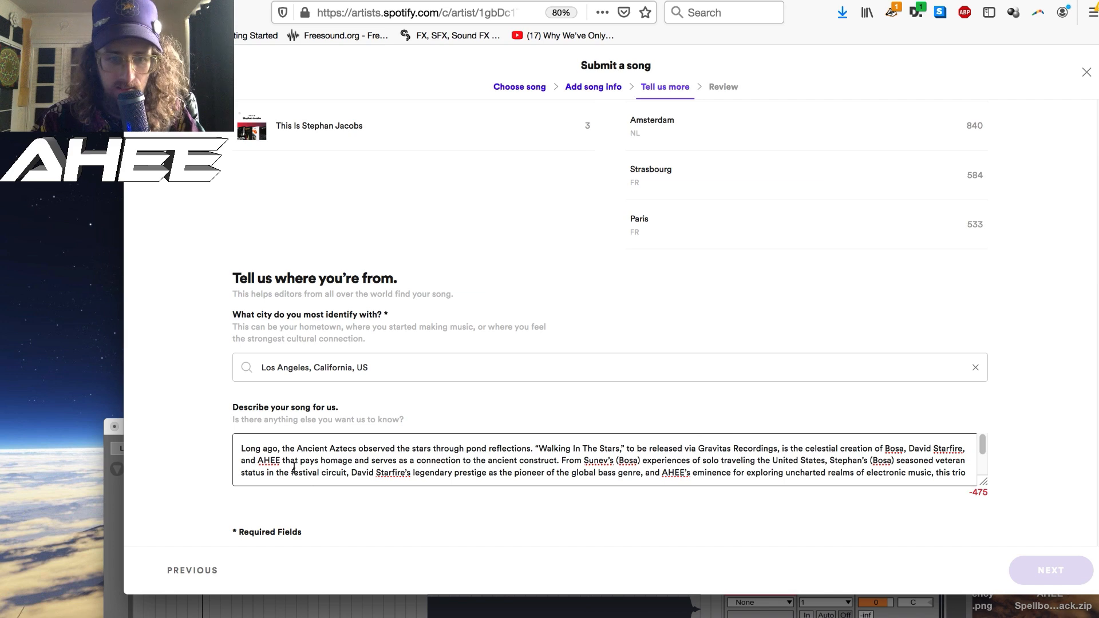
scroll(612, 470, "down", 1)
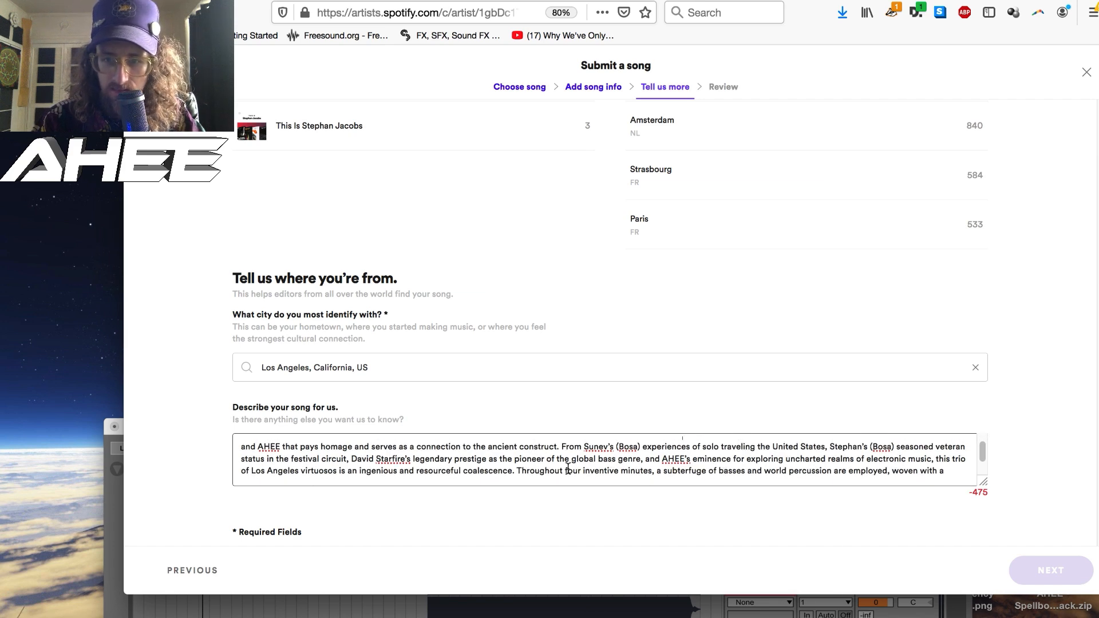
scroll(568, 467, "down", 1)
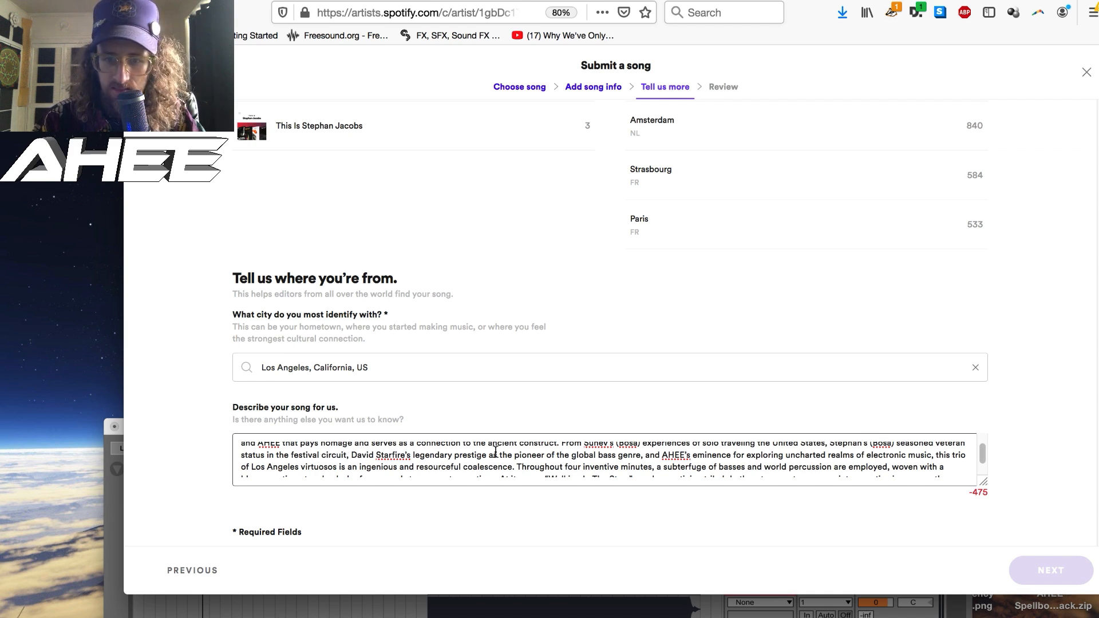
scroll(499, 461, "down", 2)
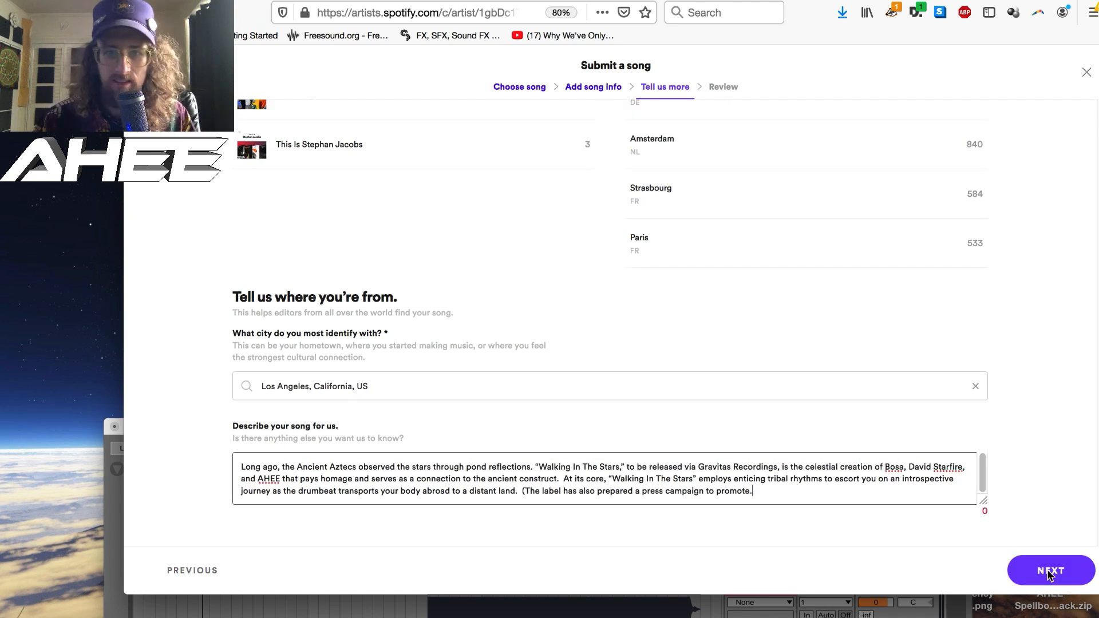
left_click(1050, 575)
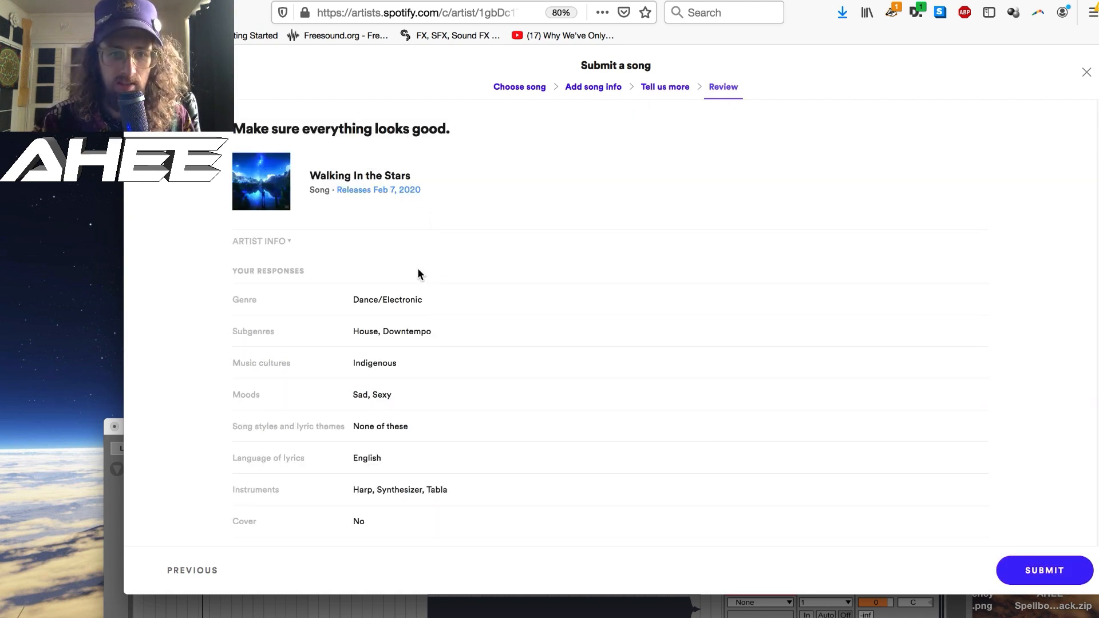
- Review all the responses for Walking In the Stars and submit the song to the playlist editors
scroll(418, 274, "down", 1)
scroll(418, 268, "down", 2)
scroll(467, 346, "down", 2)
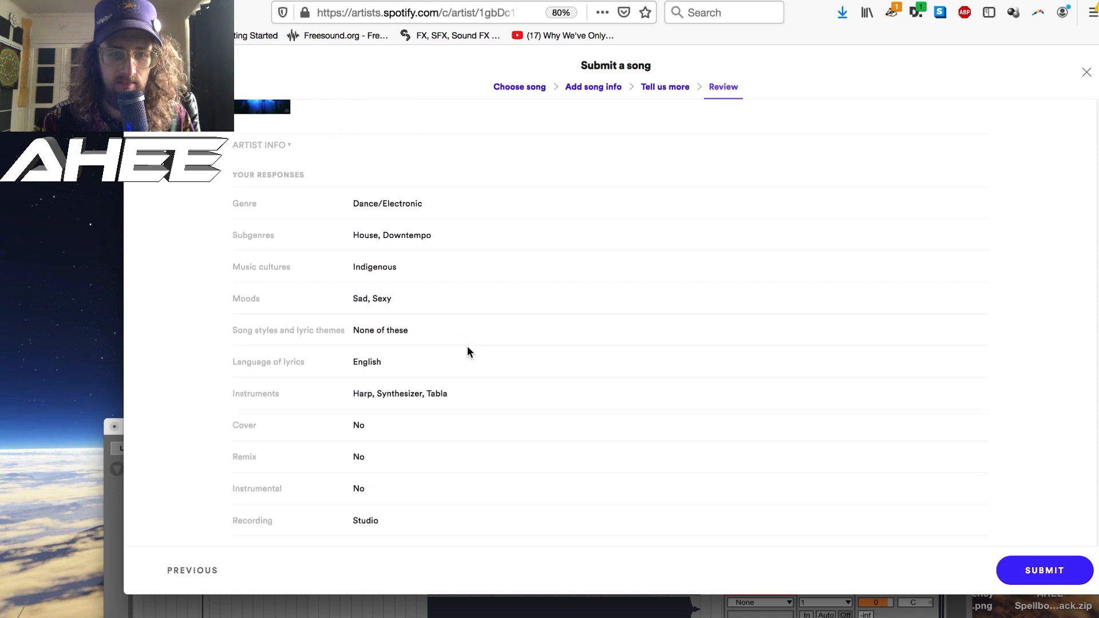
scroll(468, 346, "down", 1)
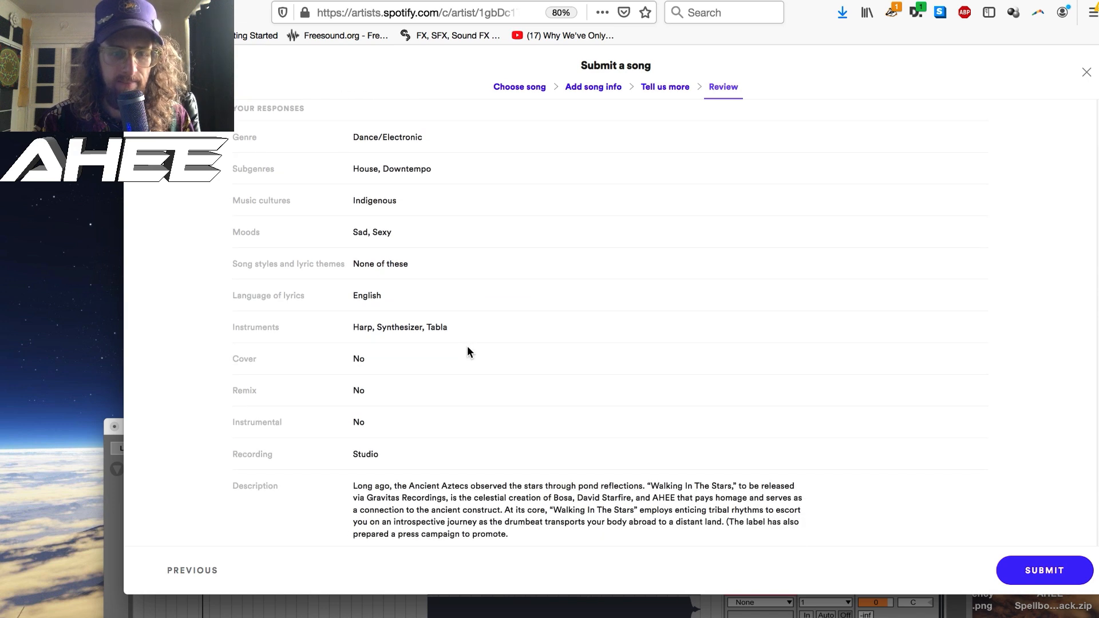
scroll(467, 345, "down", 3)
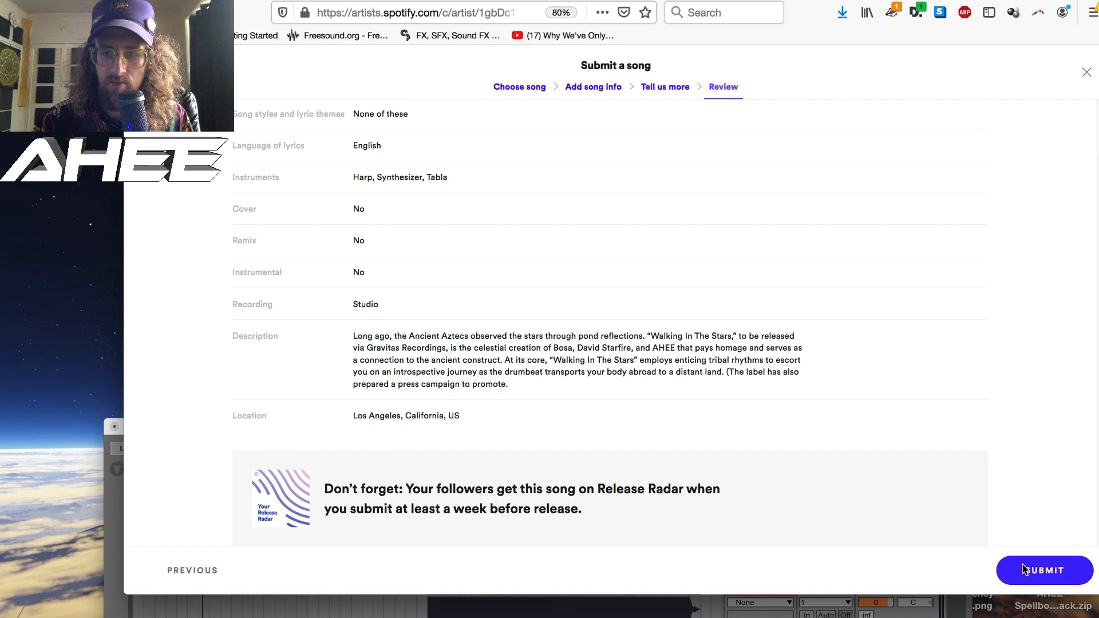
left_click(1042, 571)
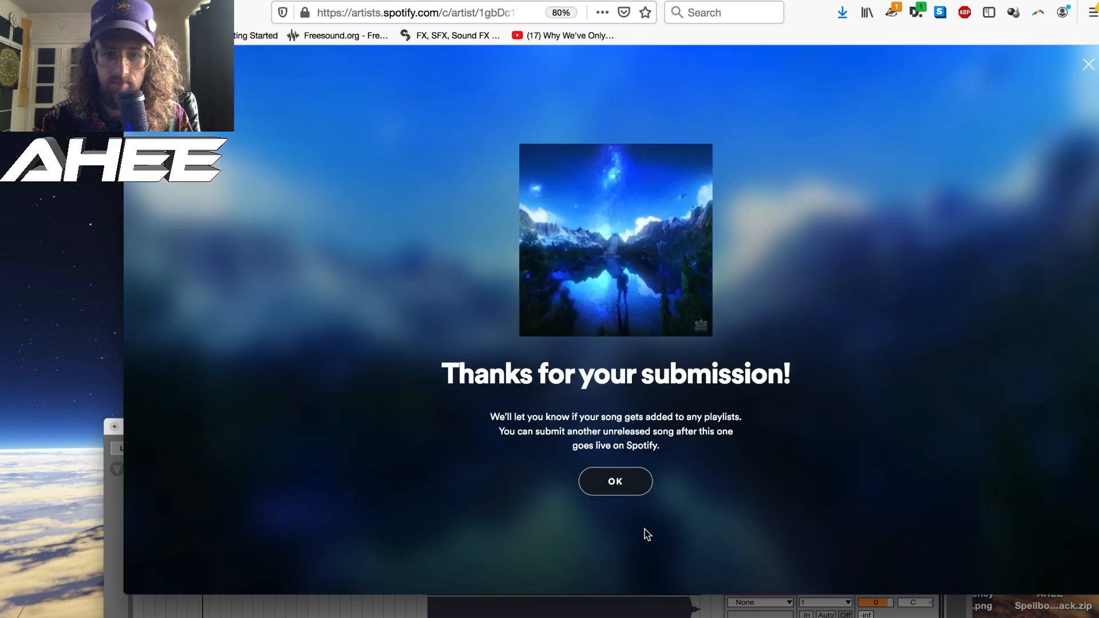